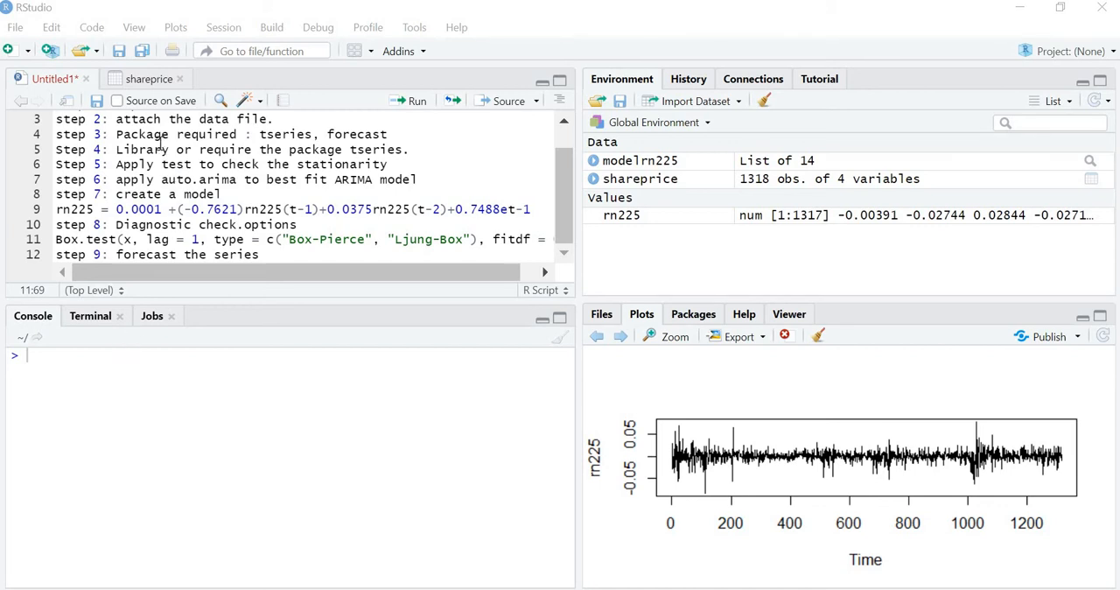
# View the shareprice dataset and return to the untitled script
pyautogui.click(142, 81)
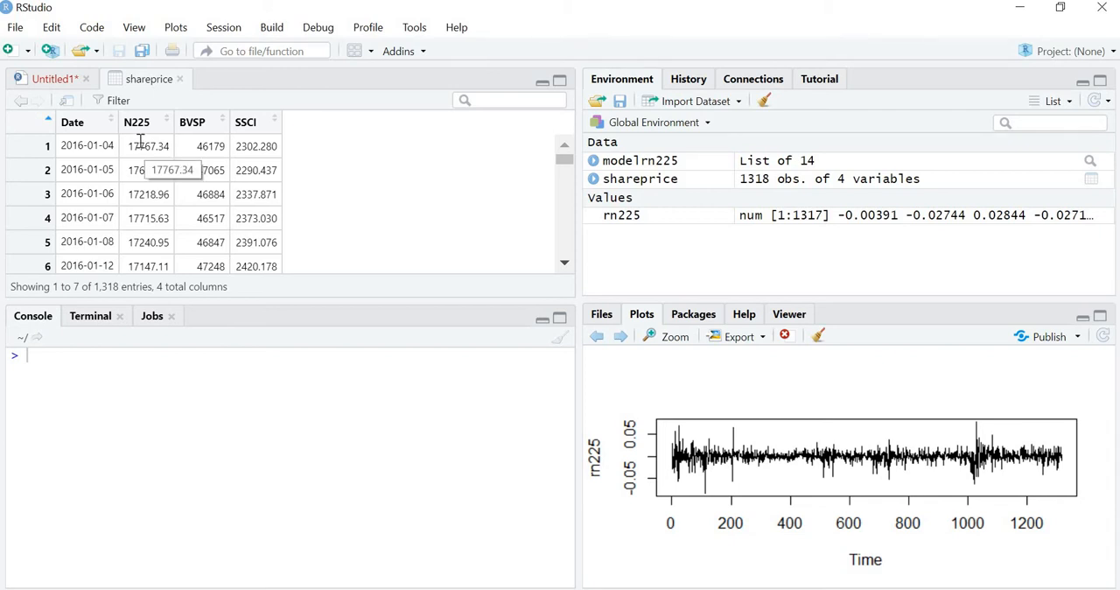
pyautogui.click(56, 80)
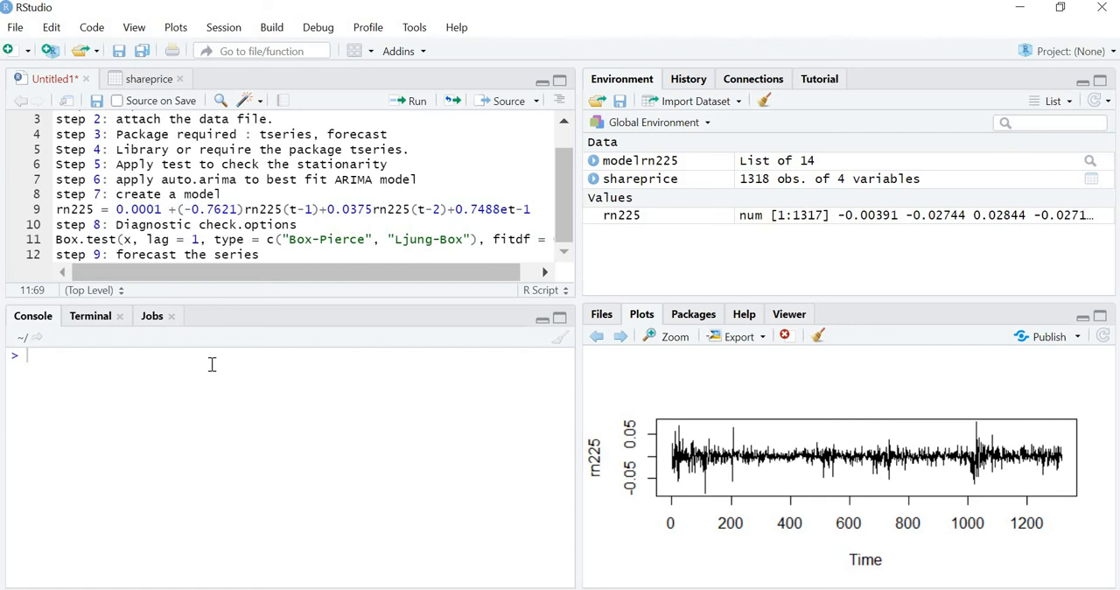
# Extract the residuals of modelrn225 in the console and store them as et
pyautogui.write('e')
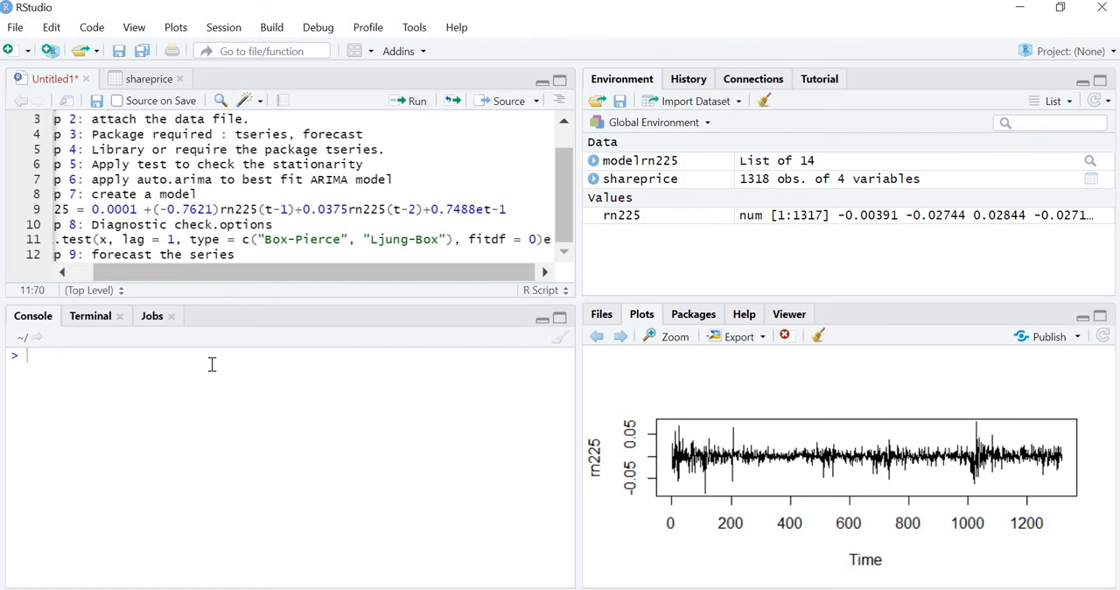
pyautogui.click(211, 364)
pyautogui.write('et=residua')
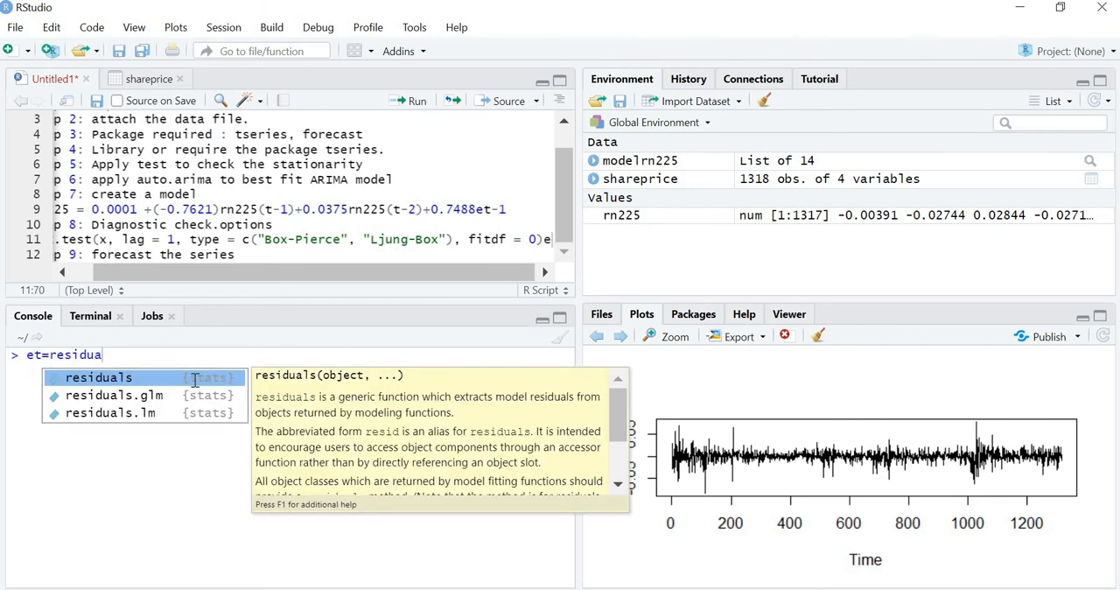
pyautogui.click(195, 378)
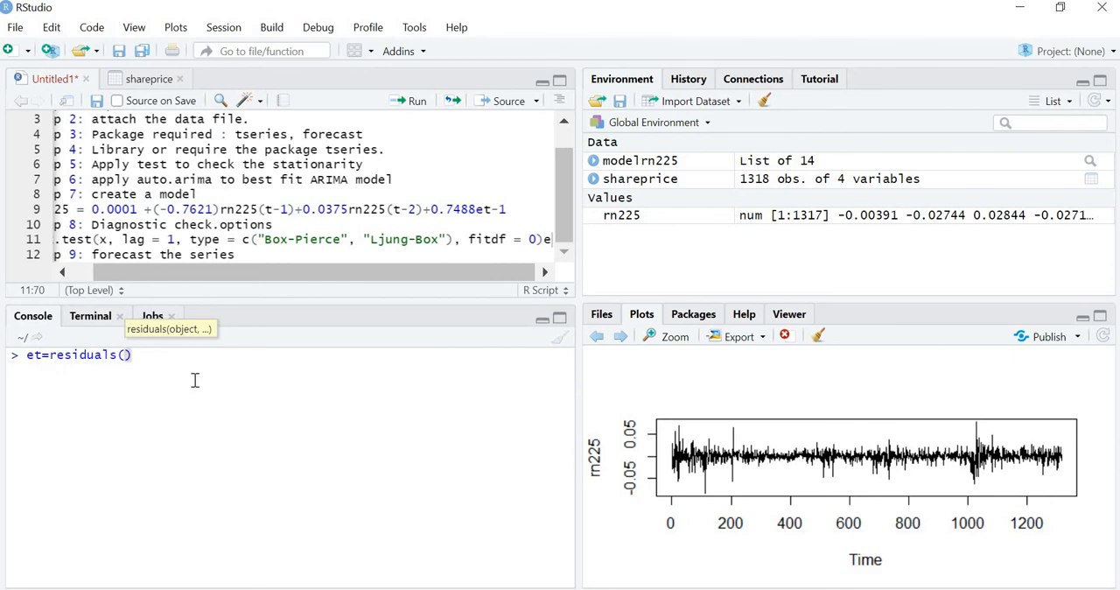
pyautogui.write('model')
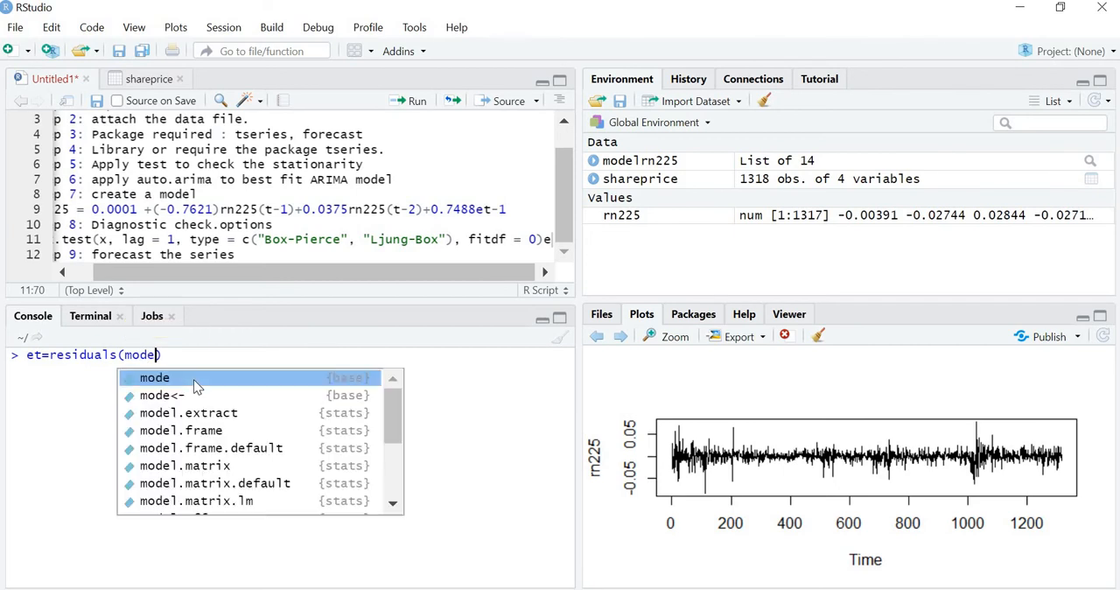
pyautogui.write('rn2')
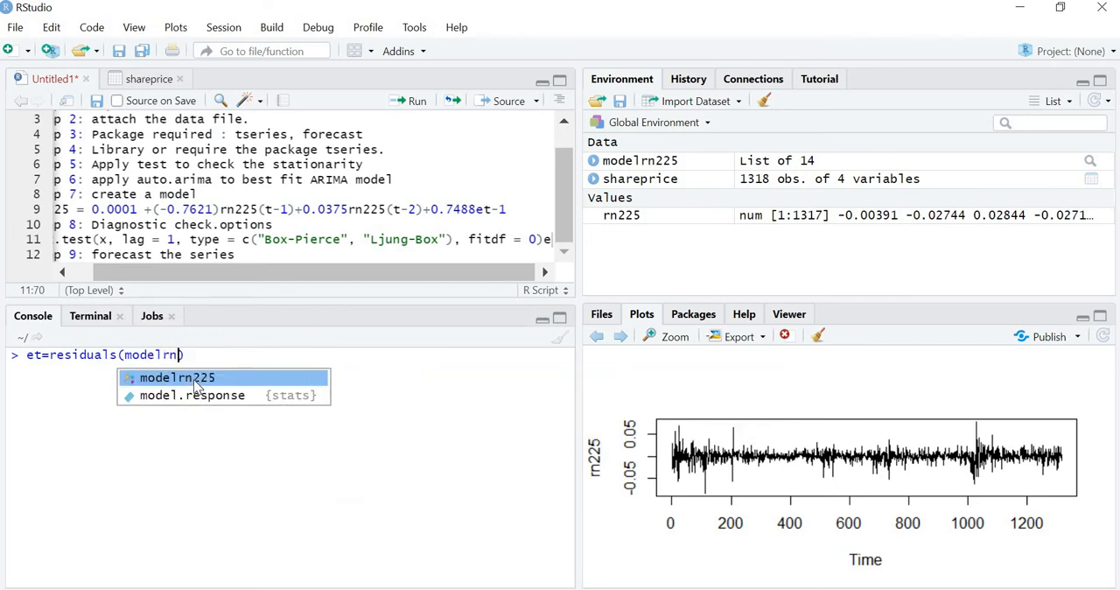
pyautogui.click(193, 379)
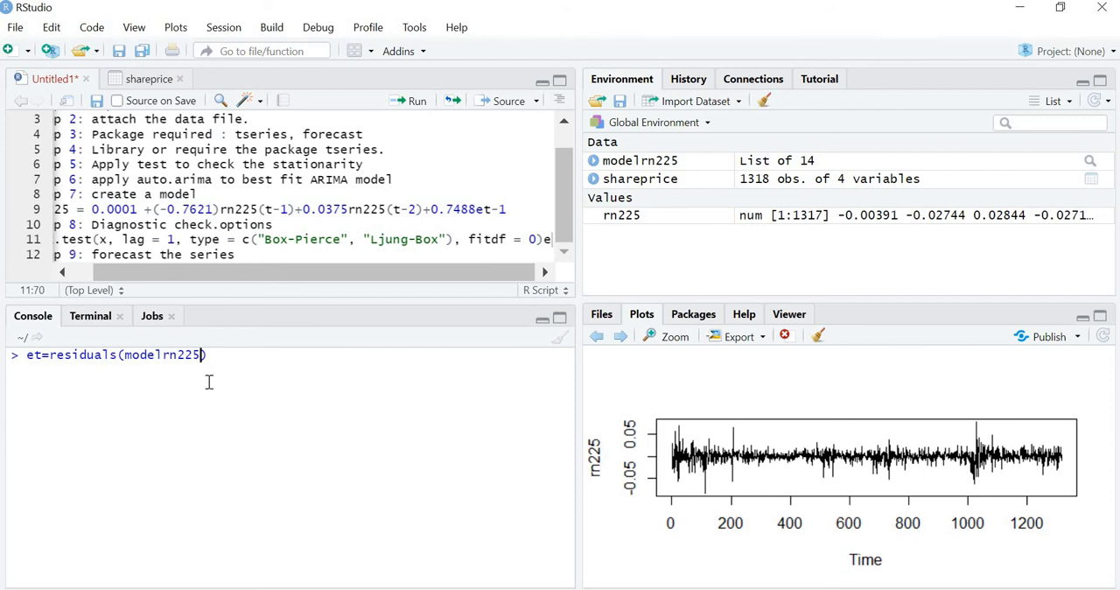
pyautogui.press('Return')
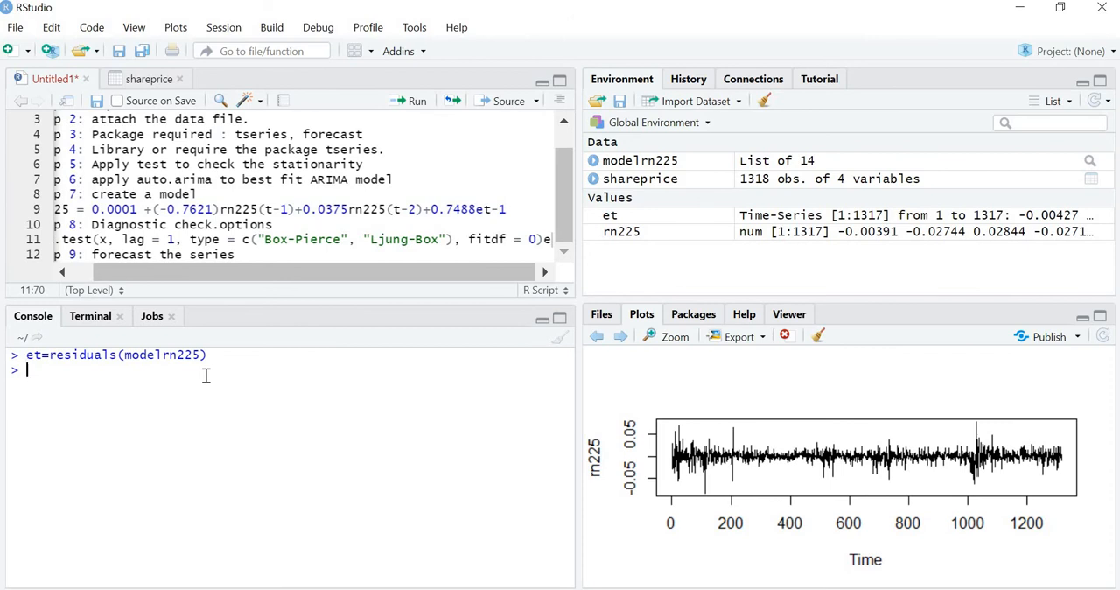
# Plot the autocorrelation function of et with acf and inspect the plot in an enlarged view
pyautogui.write('acf')
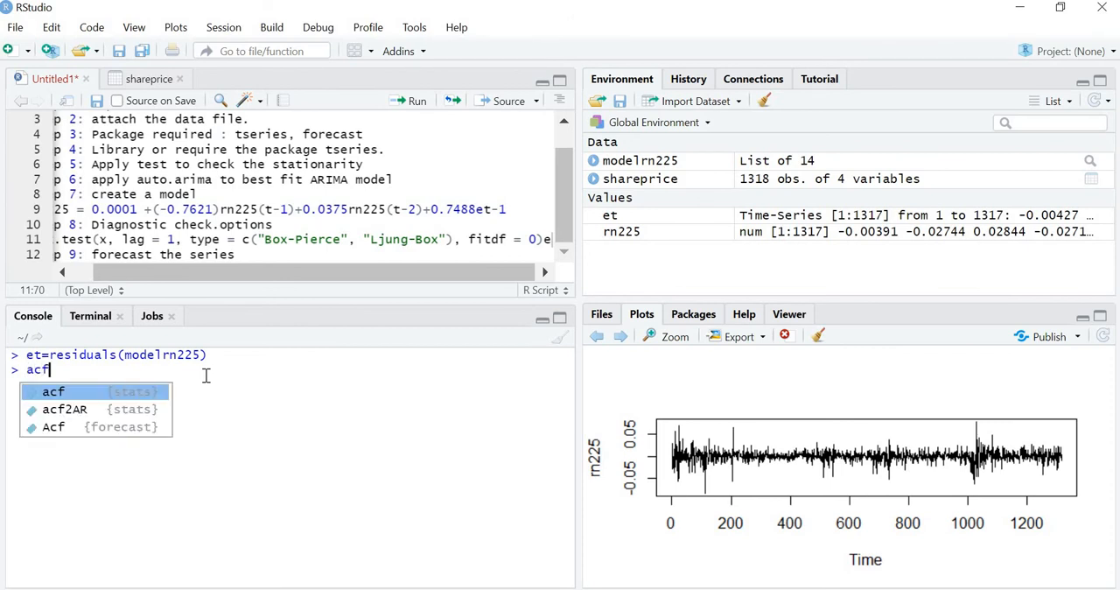
pyautogui.click(147, 393)
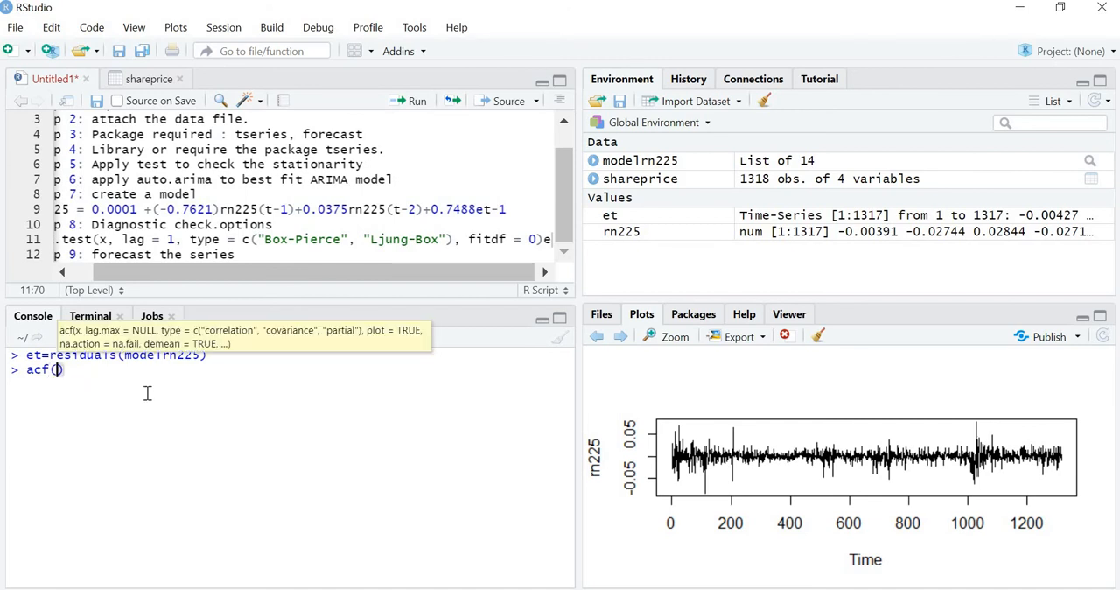
pyautogui.write('et')
pyautogui.press('Return')
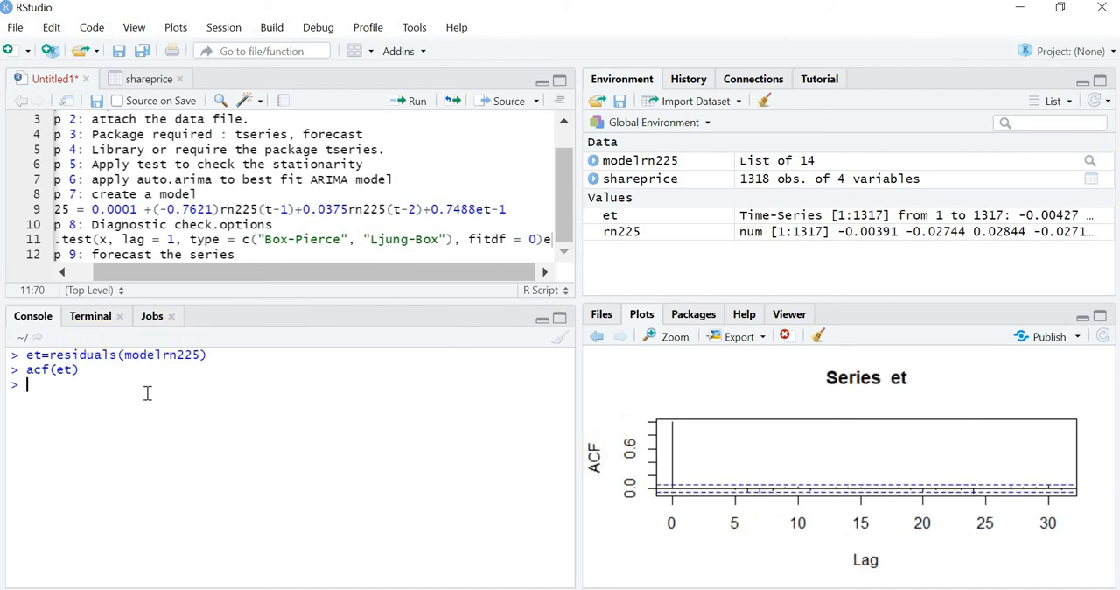
pyautogui.click(672, 343)
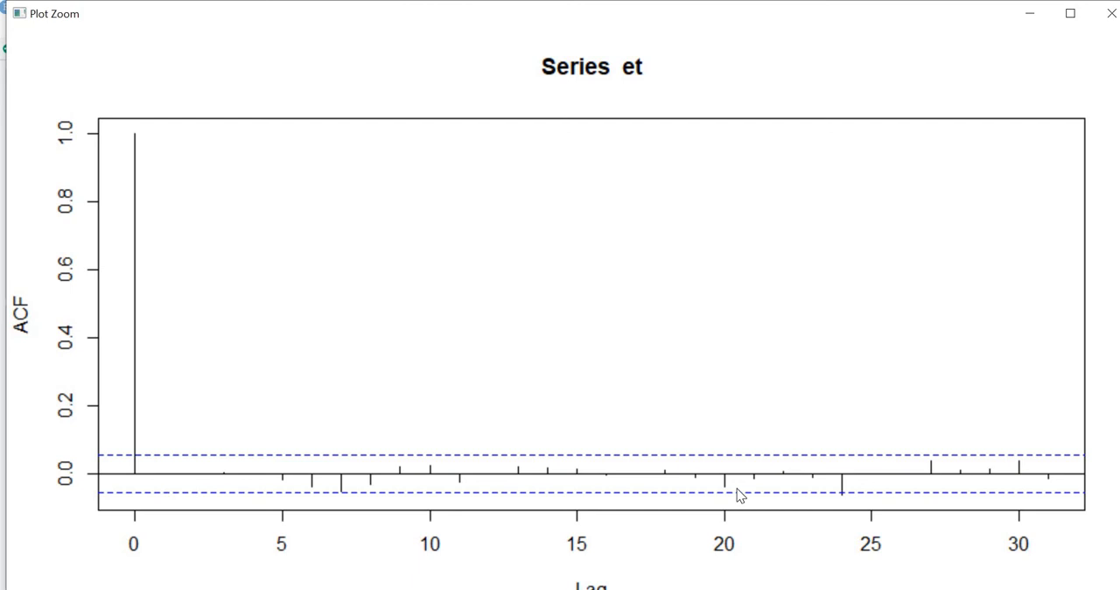
pyautogui.click(1105, 24)
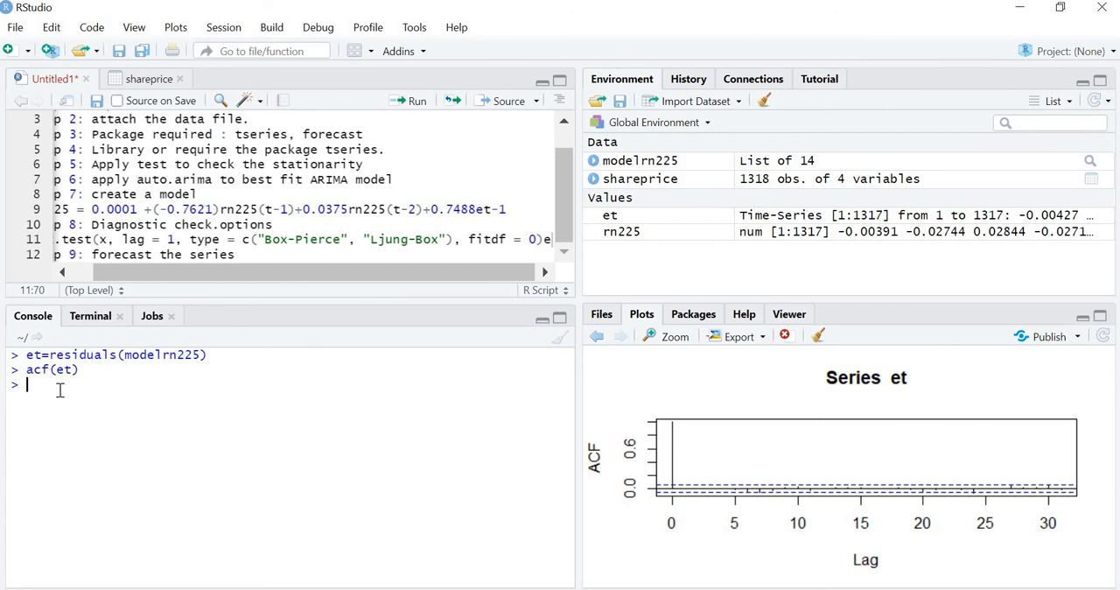
# Plot et as a time series with plot.ts and inspect the enlarged plot
pyautogui.write('plot')
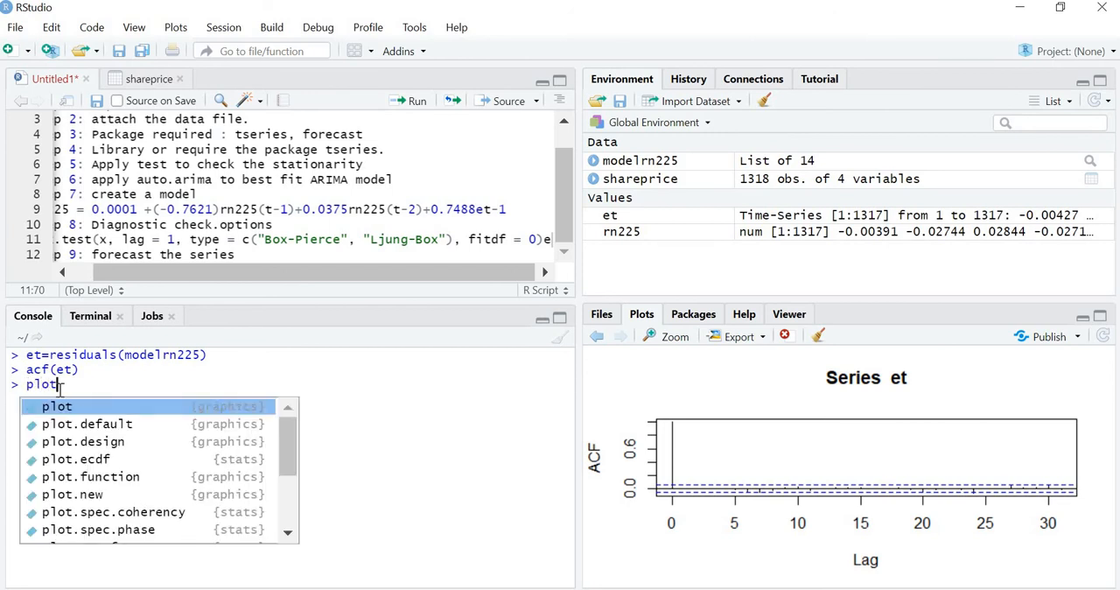
pyautogui.write('.t')
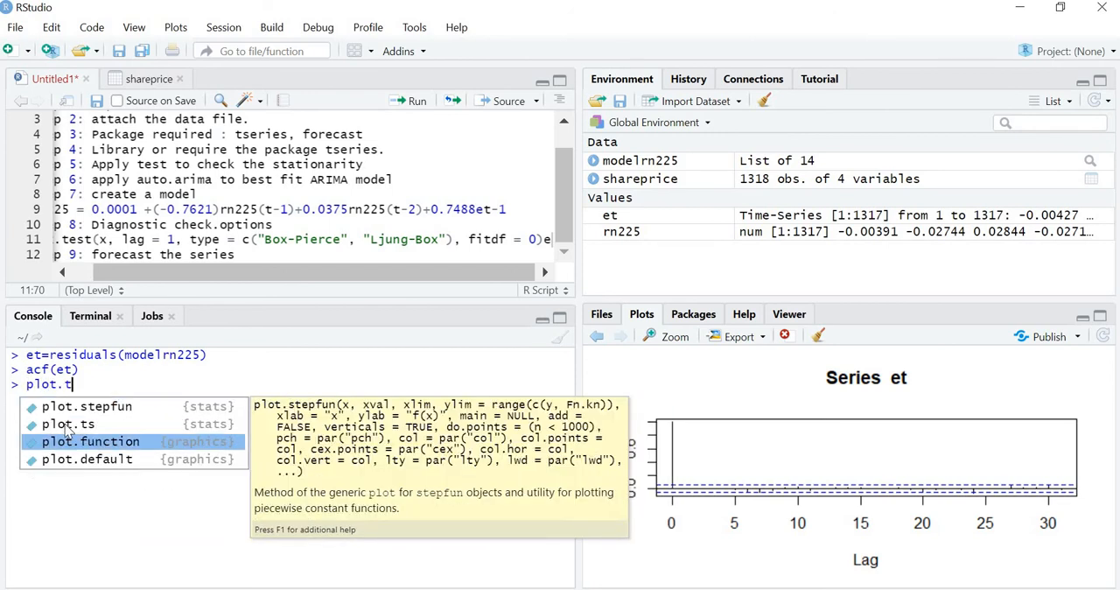
pyautogui.click(66, 425)
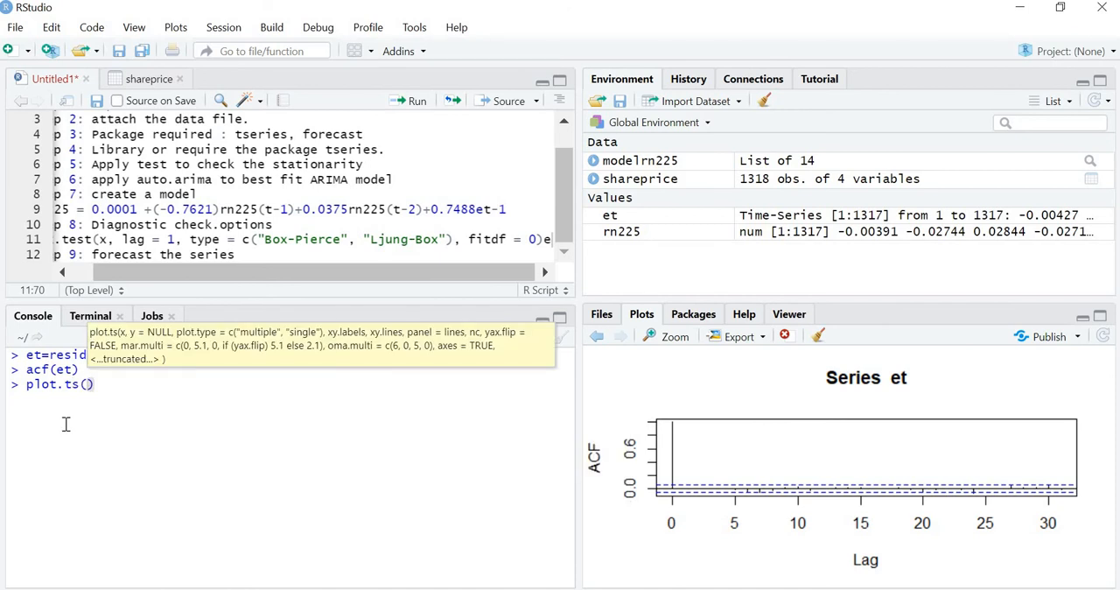
pyautogui.write('et')
pyautogui.press('Return')
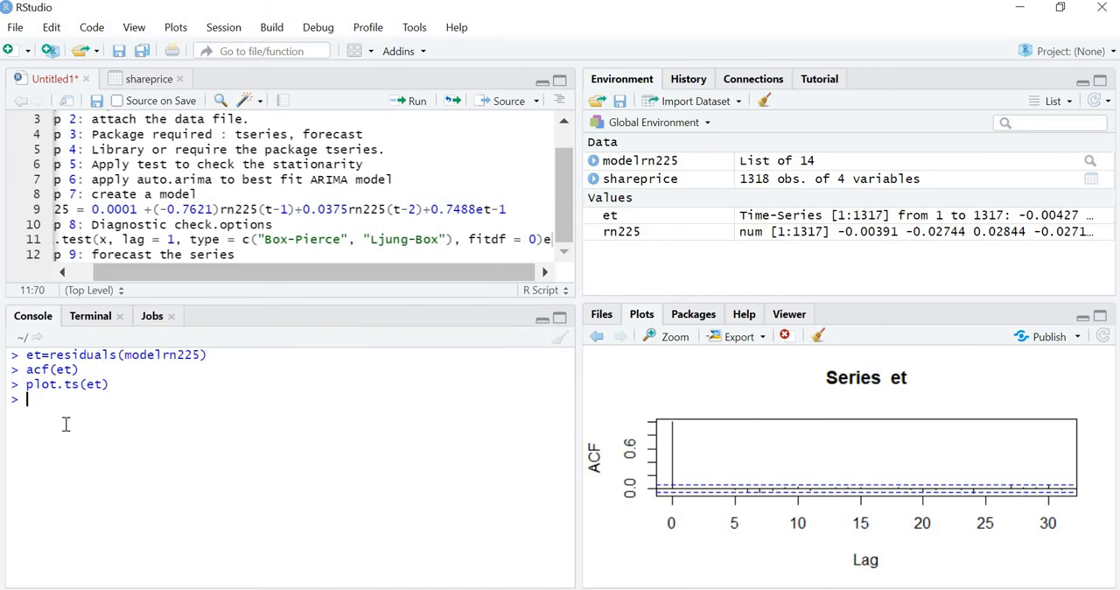
pyautogui.click(672, 340)
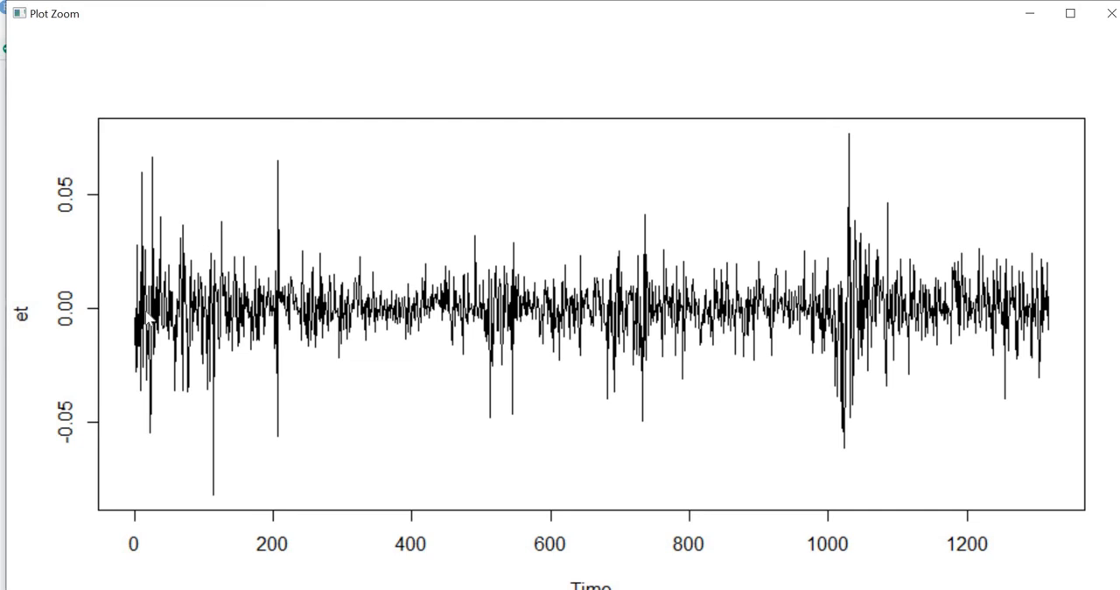
pyautogui.click(1108, 15)
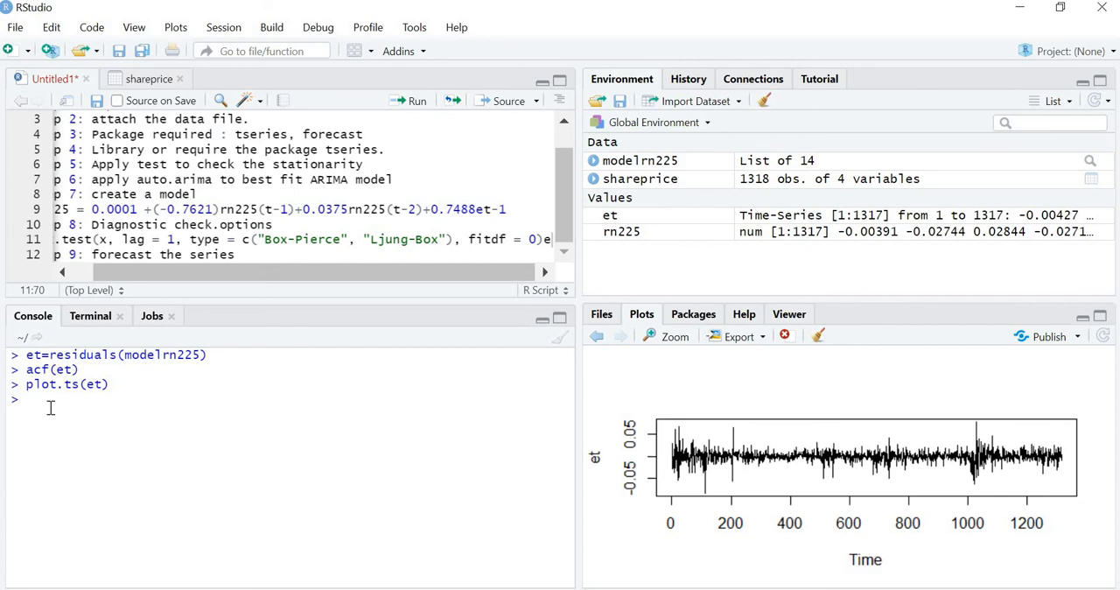
# Draw a histogram of et with gghistogram and inspect it in an enlarged view
pyautogui.write('gghist')
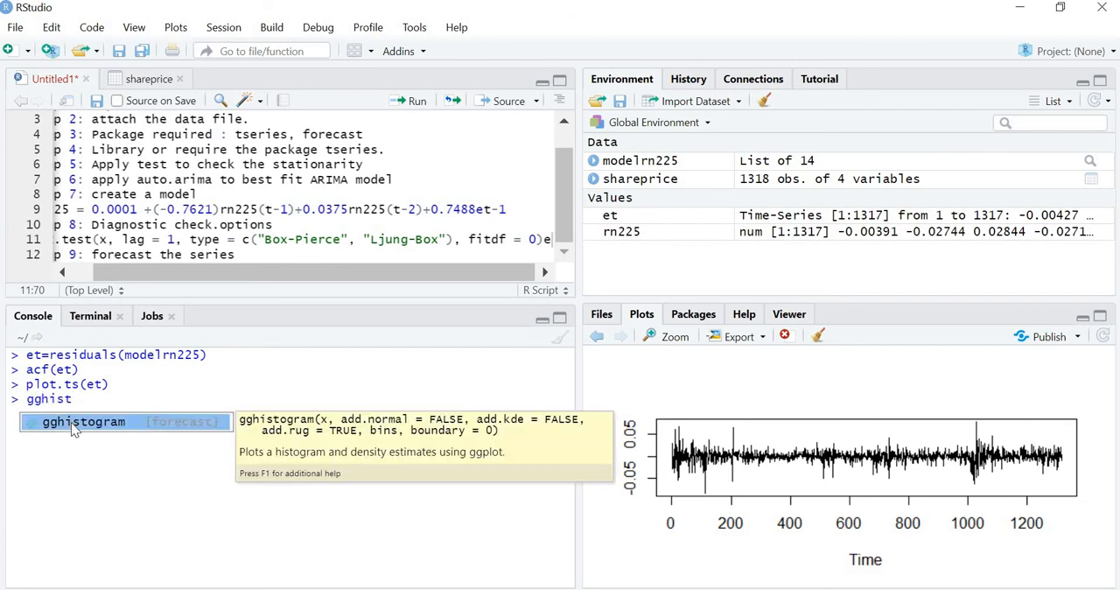
pyautogui.press('Tab')
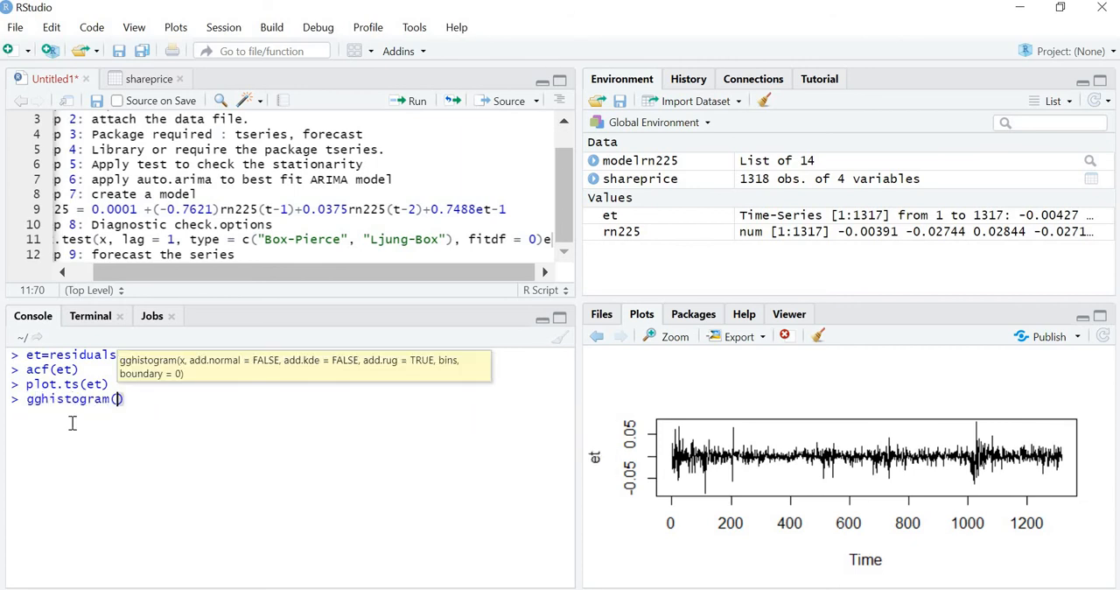
pyautogui.write('et')
pyautogui.press('Return')
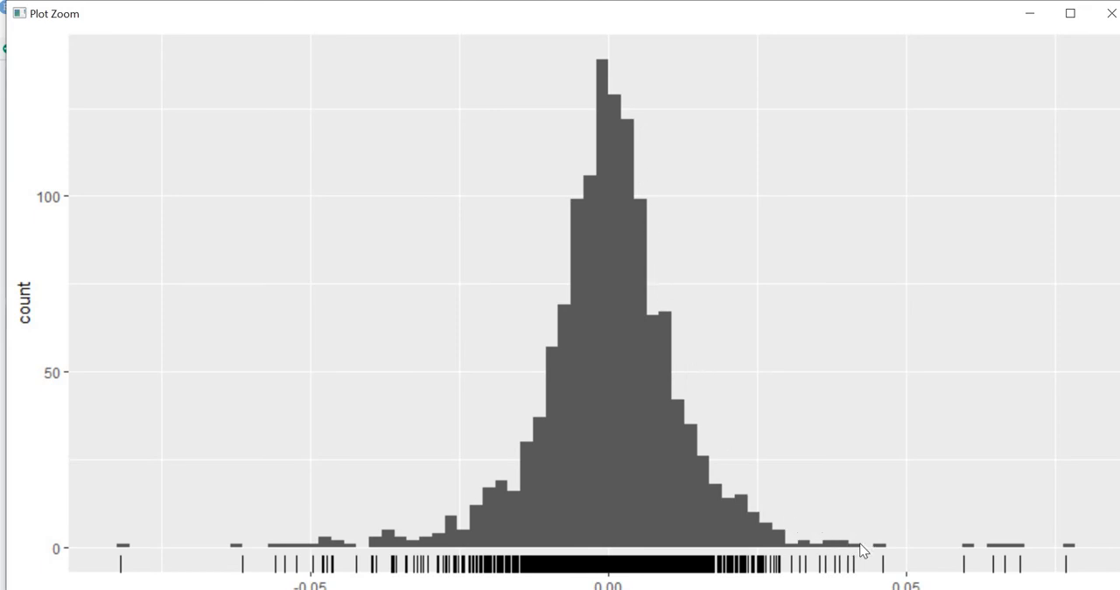
pyautogui.click(1112, 21)
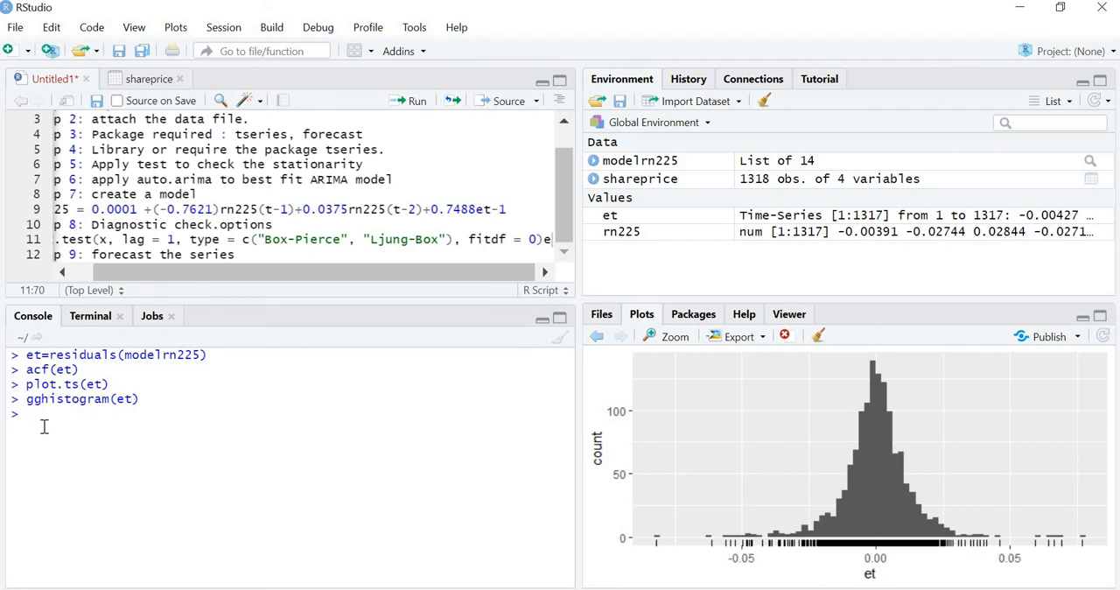
# Run the copied Box.test command in the console on et with lag = 10 and fitdf = 3
pyautogui.write('Box.test(x, lag = 1, type = c("Box-Pierce", "Ljung-Box"), fitdf = 0)')
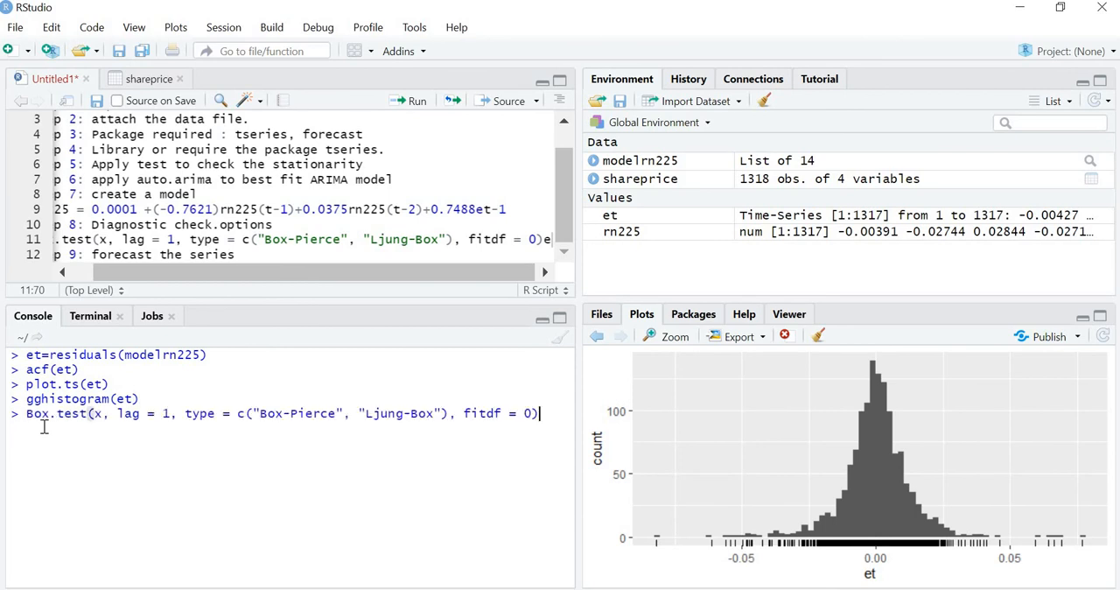
pyautogui.click(101, 418)
pyautogui.press('BackSpace')
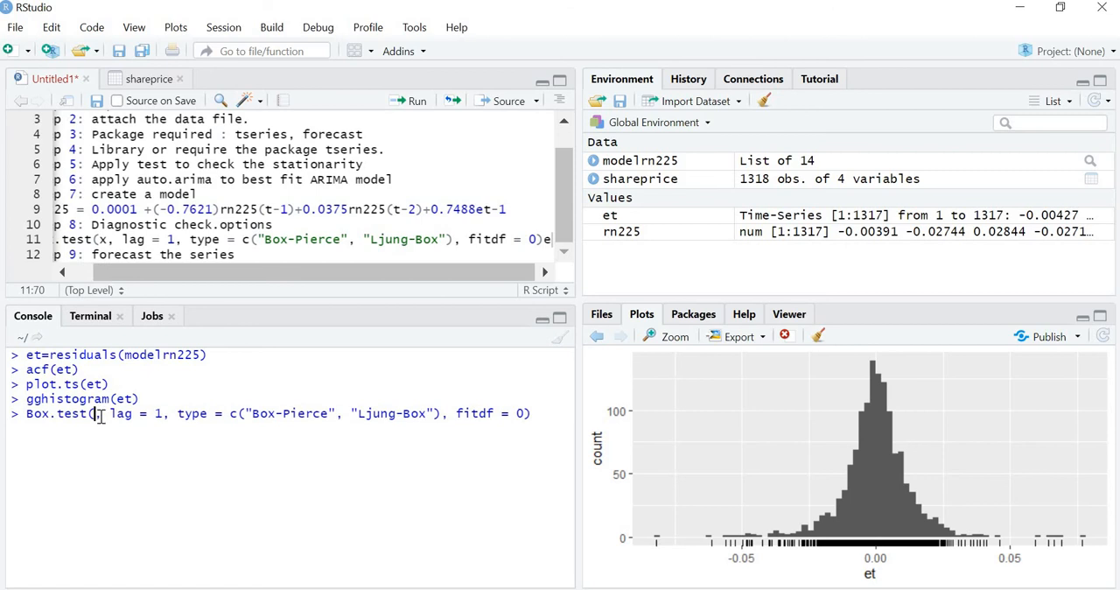
pyautogui.write('et')
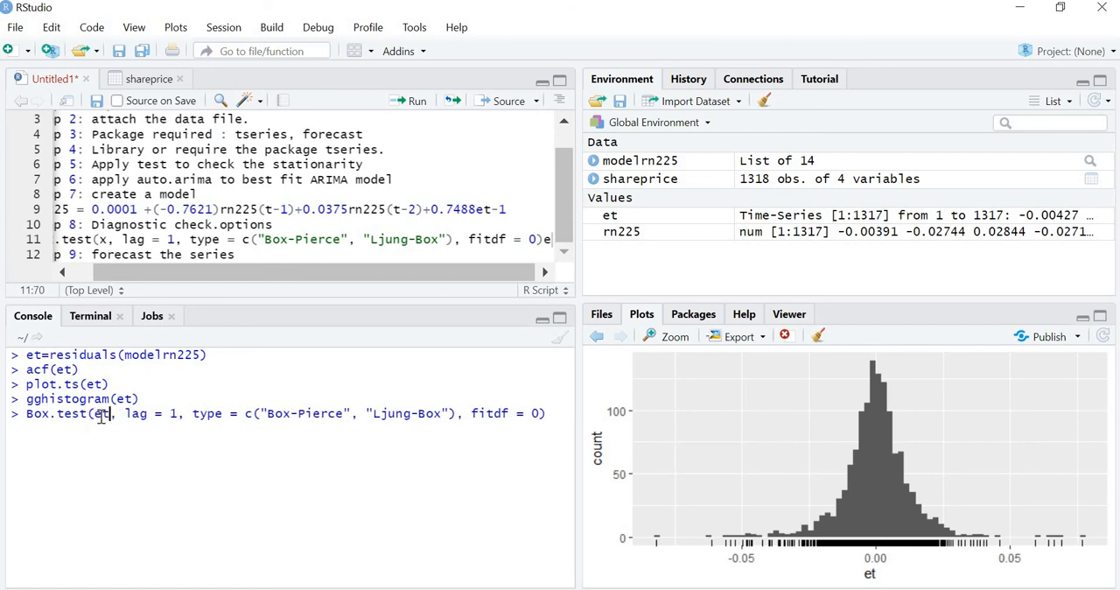
pyautogui.click(175, 413)
pyautogui.write('0')
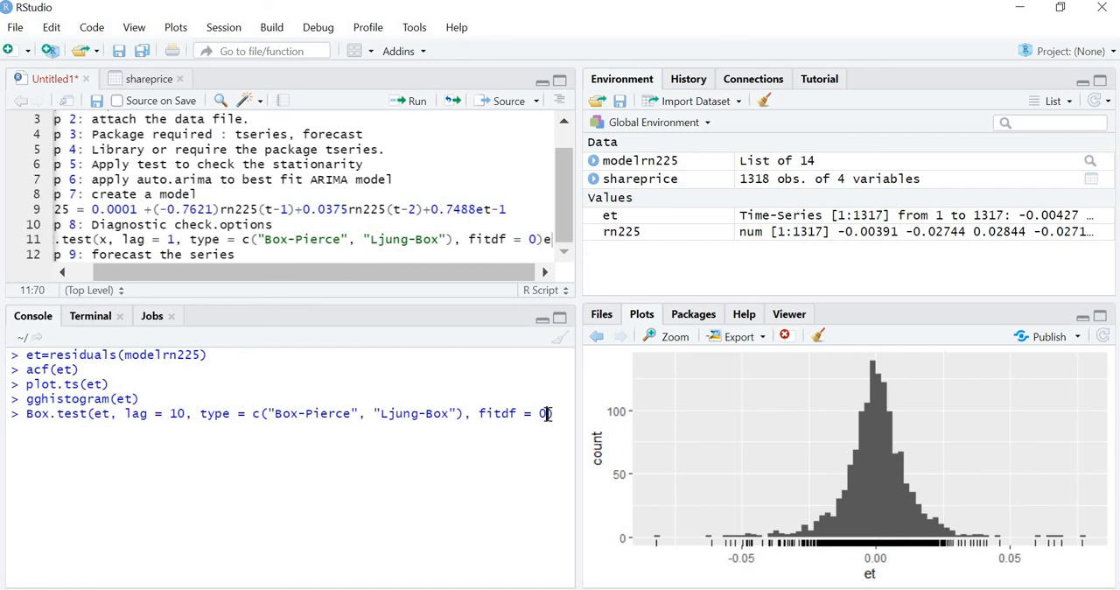
pyautogui.press('BackSpace')
pyautogui.write('3')
pyautogui.press('Return')
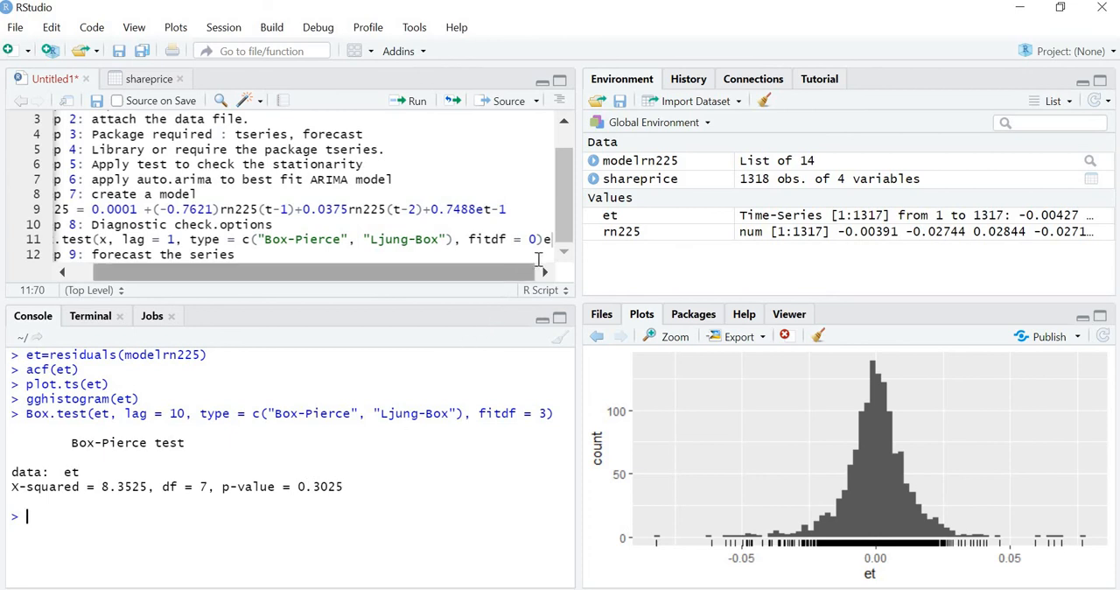
pyautogui.press('Return')
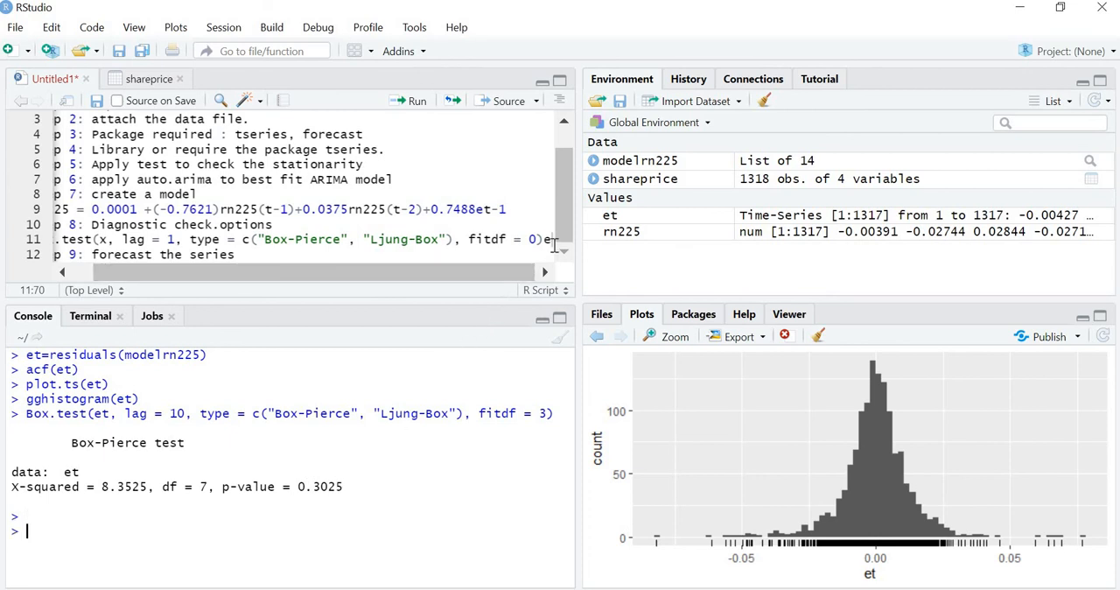
# Add the note "H0= Residuals follow IID" on a new line below the Box.test line in the script
pyautogui.click(553, 242)
pyautogui.press('Return')
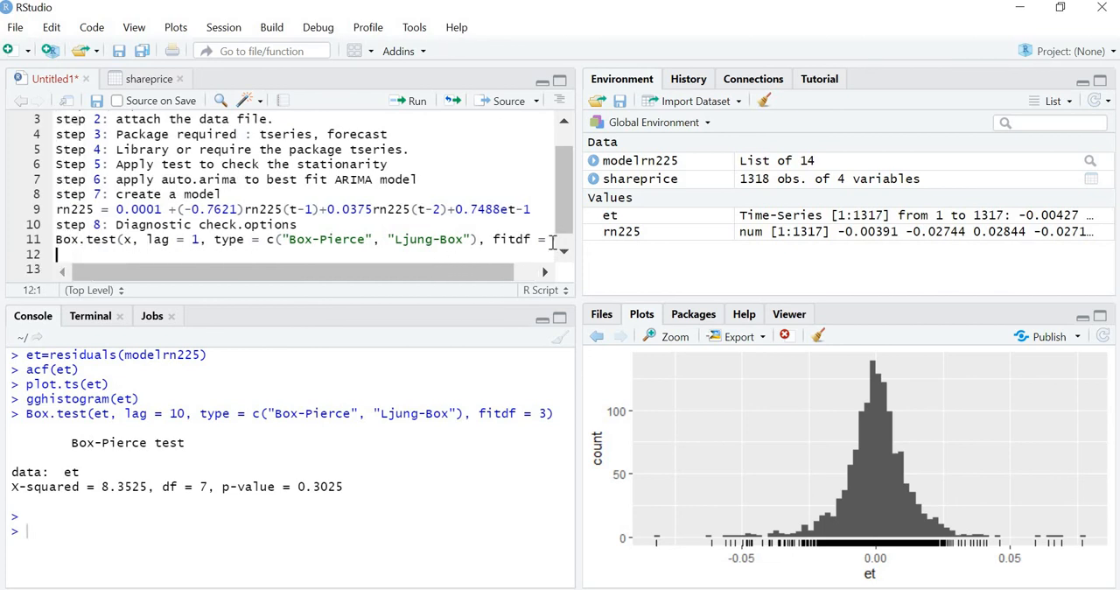
pyautogui.write('H0= Residua')
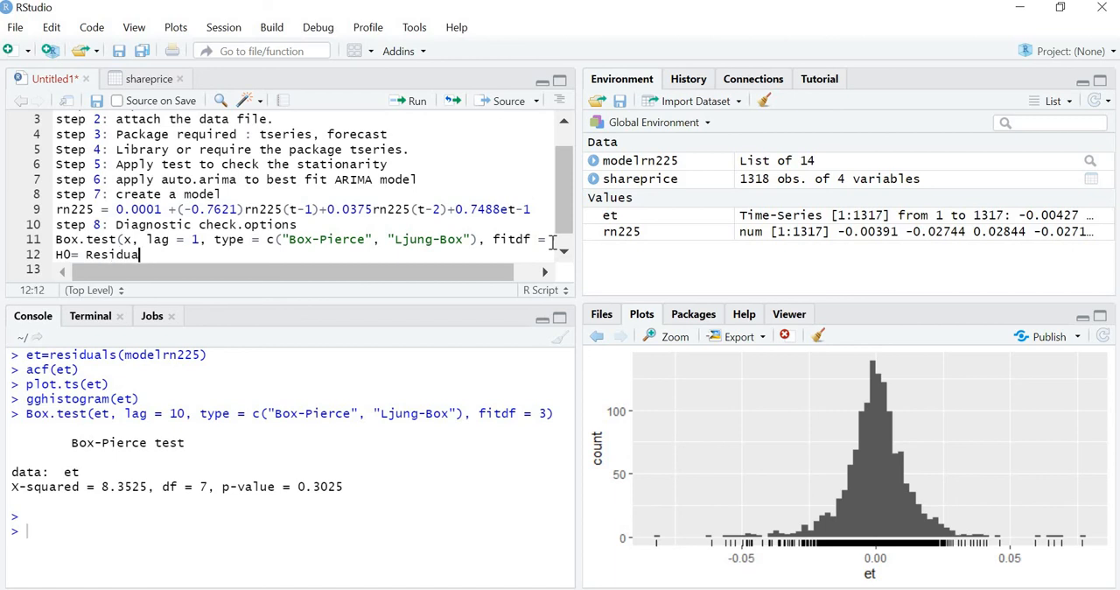
pyautogui.write('ls follow IID')
pyautogui.click(568, 247)
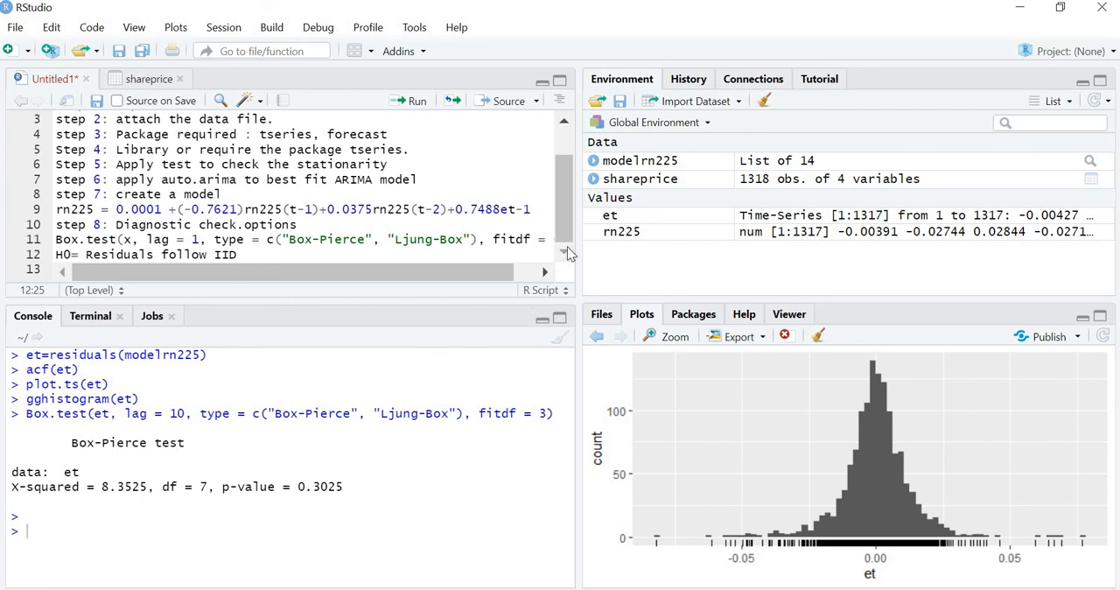